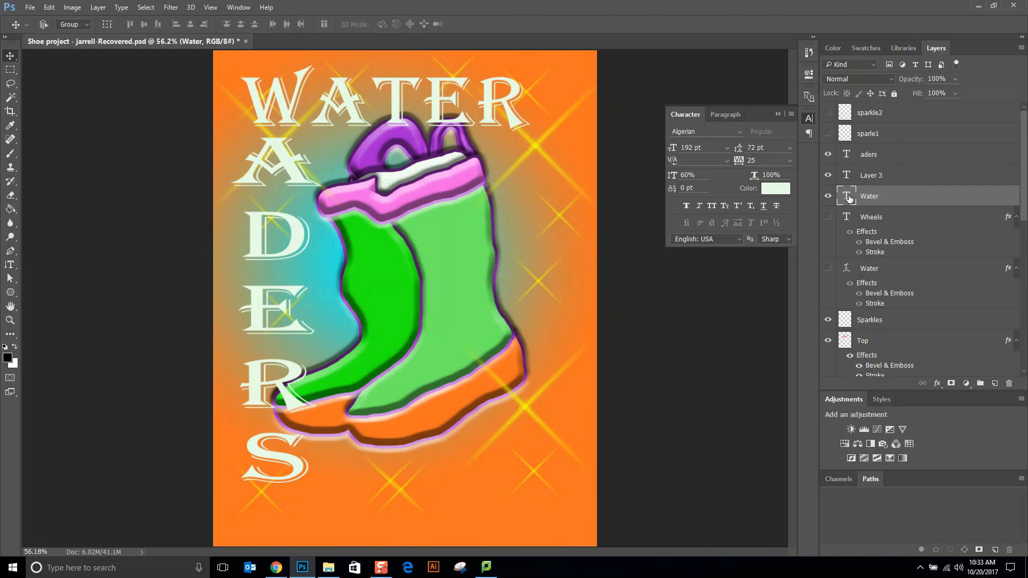
# Rasterize the Water text layer and distort it so its letters grow progressively larger from the W to the R.
pyautogui.rightClick(918, 198)
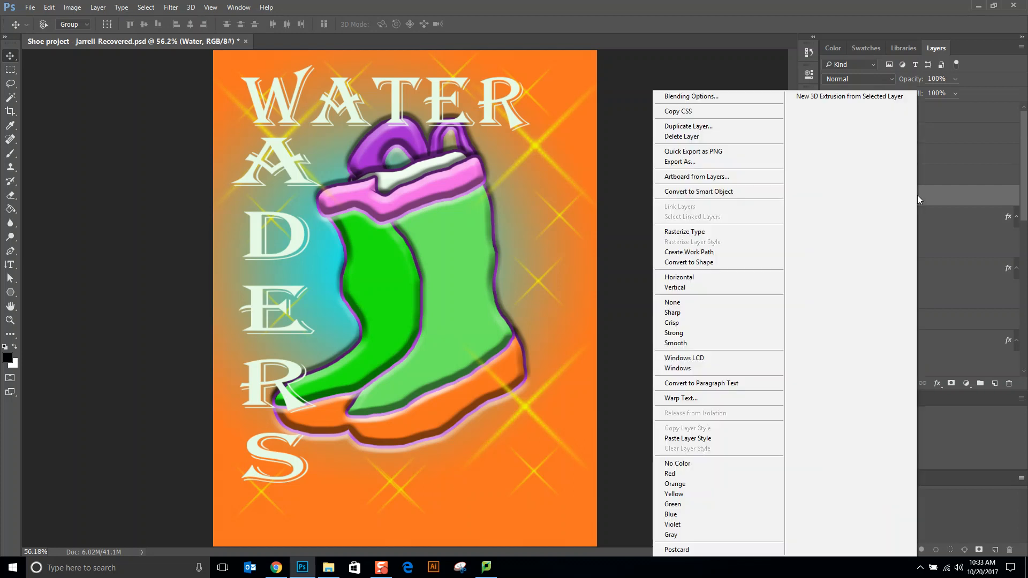
pyautogui.click(729, 231)
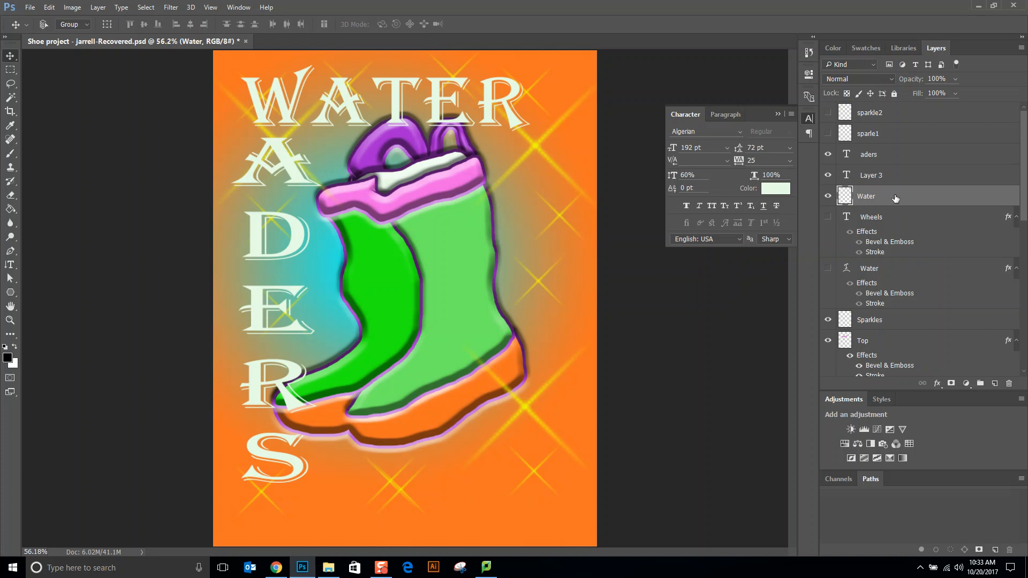
pyautogui.press('ctrl')
pyautogui.hotkey('ctrl', 't')
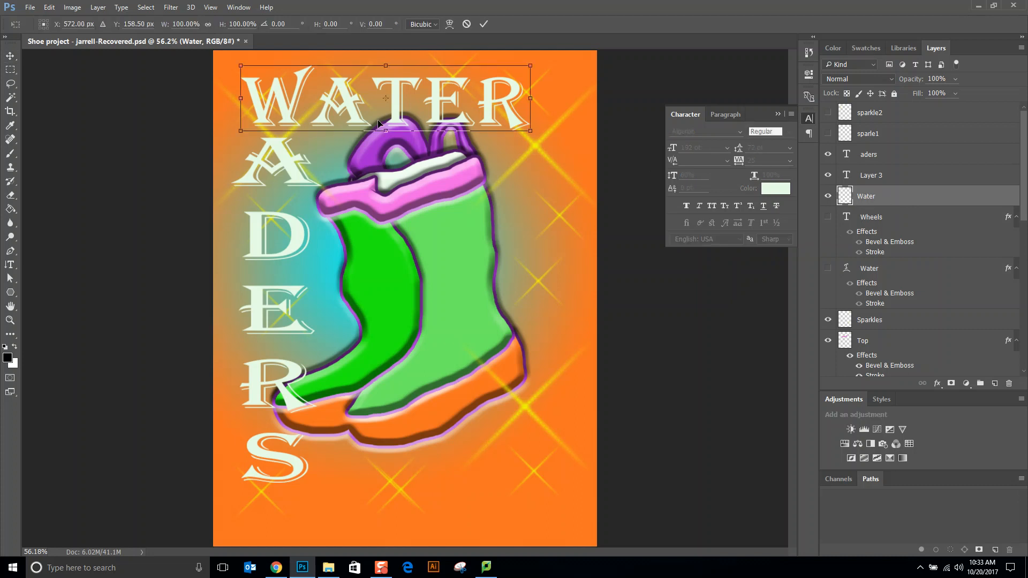
pyautogui.rightClick(442, 105)
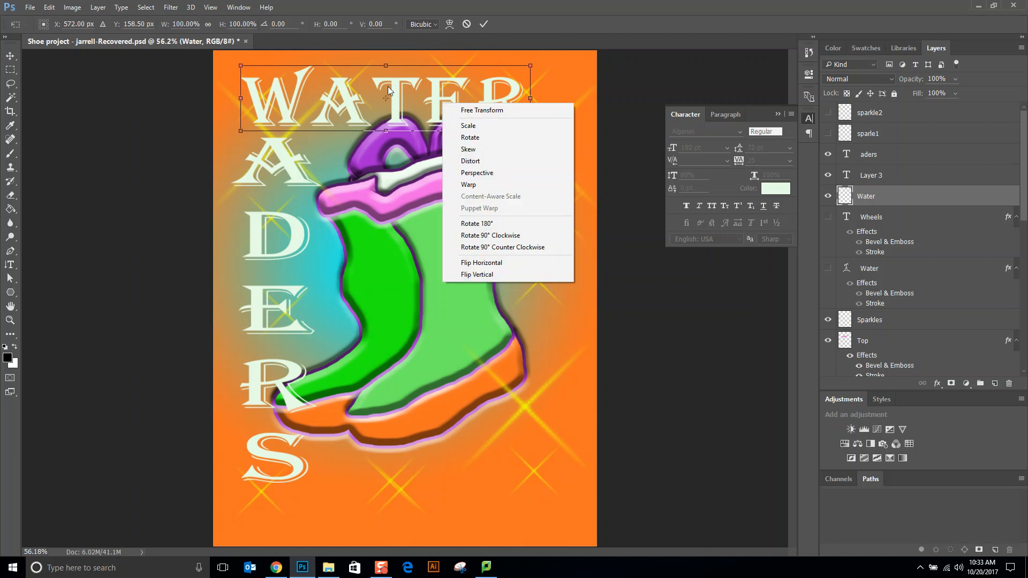
pyautogui.click(481, 162)
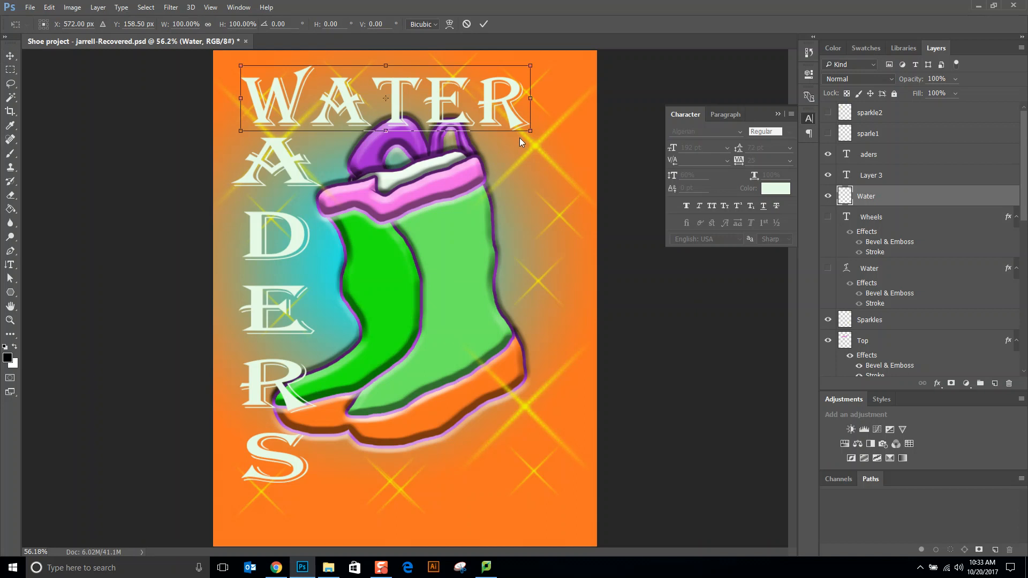
pyautogui.moveTo(532, 135); pyautogui.dragTo(570, 197)
pyautogui.moveTo(533, 67); pyautogui.dragTo(577, 59)
pyautogui.moveTo(241, 131); pyautogui.dragTo(239, 118)
pyautogui.moveTo(239, 69); pyautogui.dragTo(238, 72)
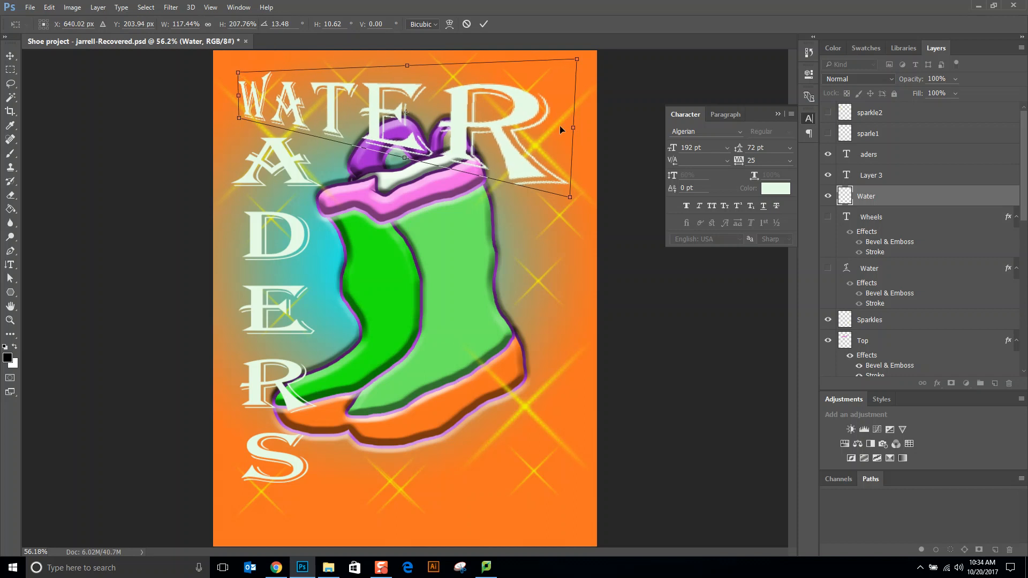
# Raise the R end of the distorted WATER lettering slightly, pull the W's lower corner down and inward, and apply the transform.
pyautogui.moveTo(574, 132)
pyautogui.mouseDown()
pyautogui.moveTo(575, 116)
pyautogui.moveTo(576, 126)
pyautogui.mouseUp()
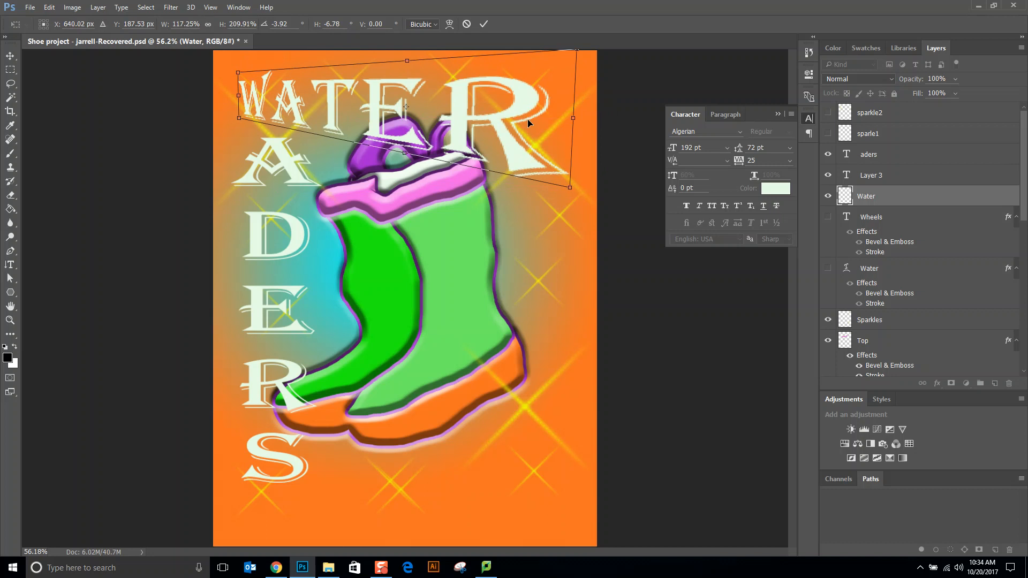
pyautogui.moveTo(239, 122); pyautogui.dragTo(247, 134)
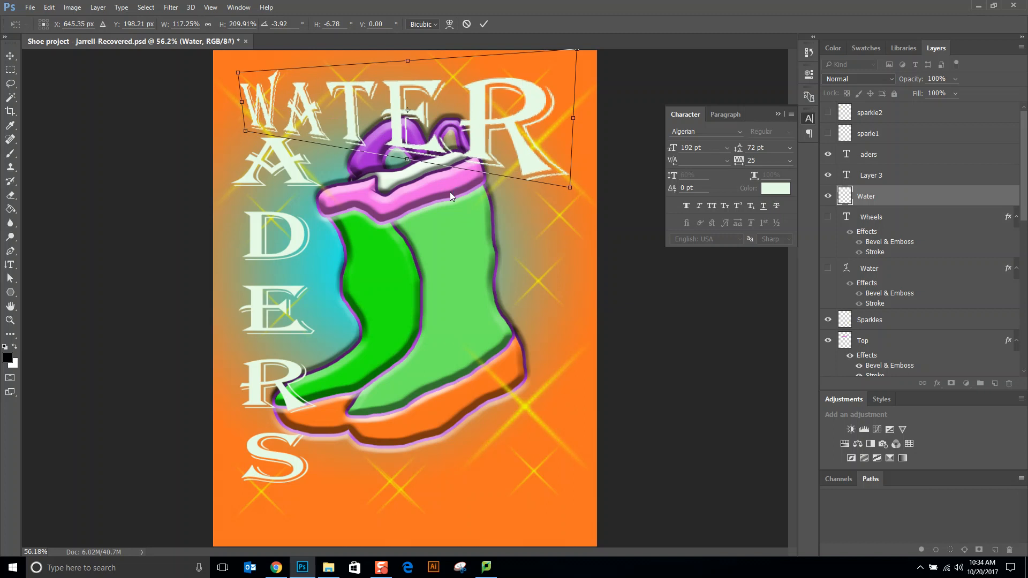
pyautogui.press('Return')
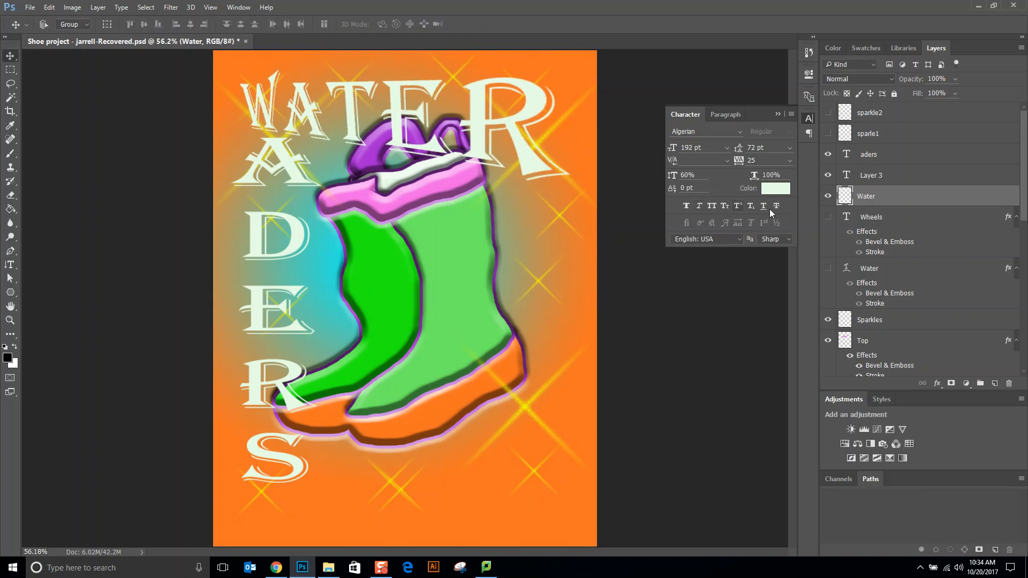
# Rasterize the aders text layer.
pyautogui.click(906, 158)
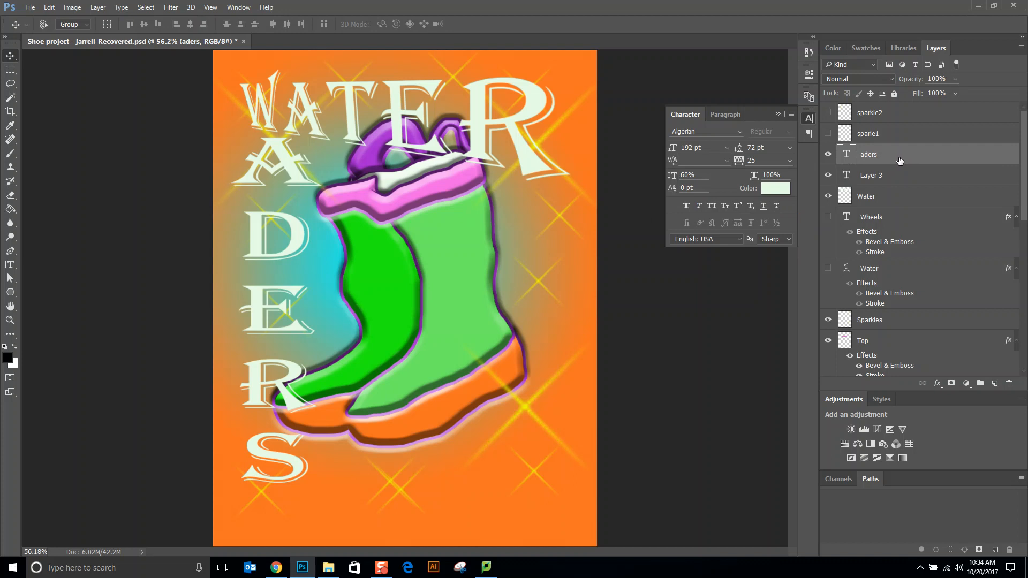
pyautogui.rightClick(900, 162)
pyautogui.click(708, 232)
# Warp the vertical ADERS lettering so its horizontal lines arch upward and its right side bulges toward the boots, and apply it.
pyautogui.press('ctrl')
pyautogui.hotkey('ctrl', 't')
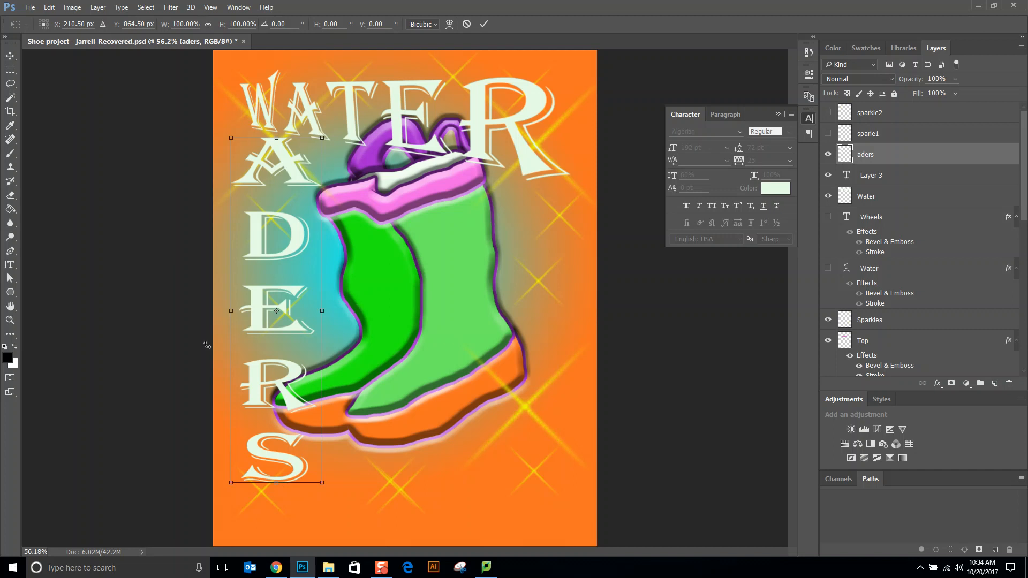
pyautogui.rightClick(285, 281)
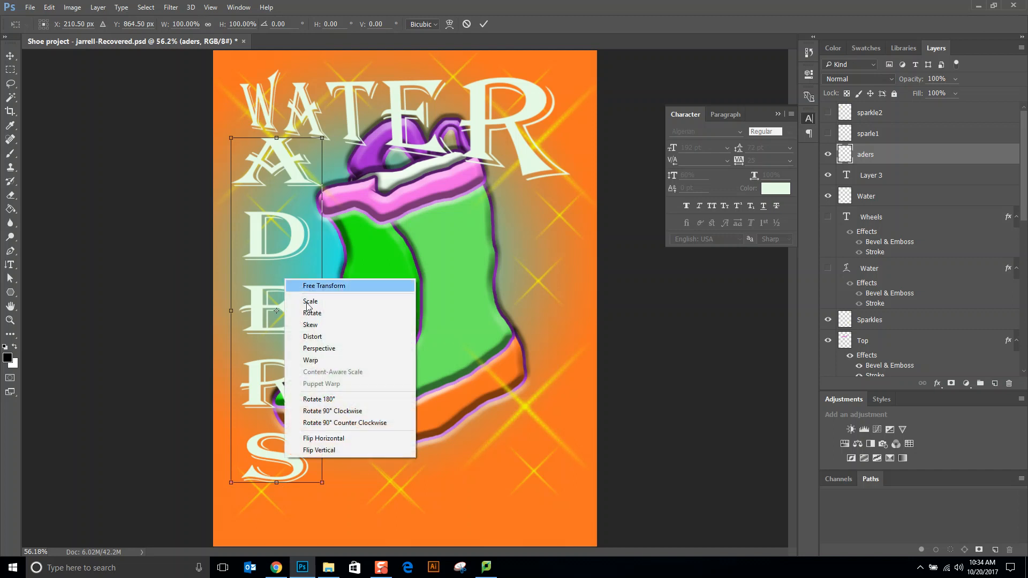
pyautogui.click(311, 361)
pyautogui.moveTo(279, 356); pyautogui.dragTo(280, 317)
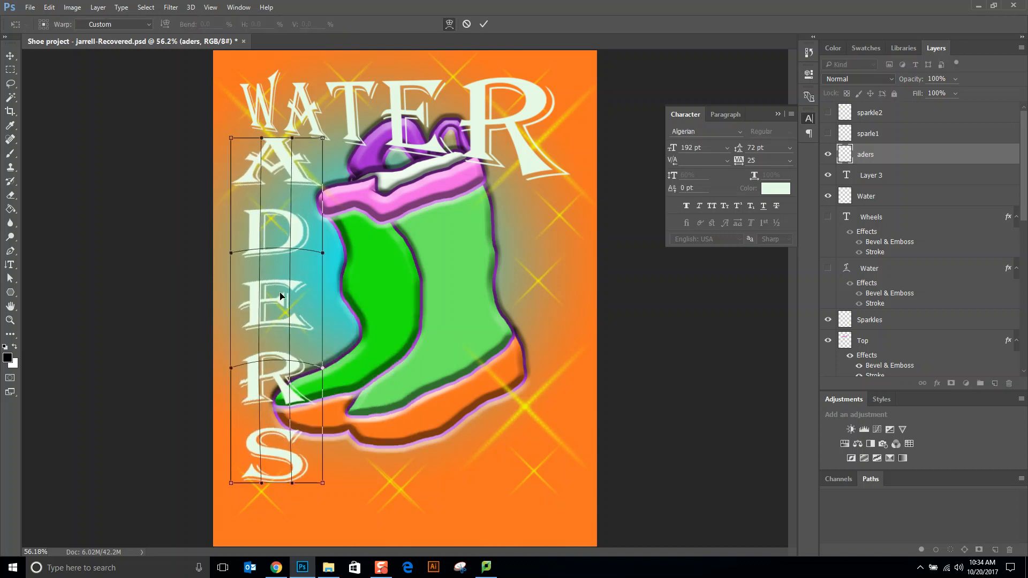
pyautogui.moveTo(280, 238); pyautogui.dragTo(309, 205)
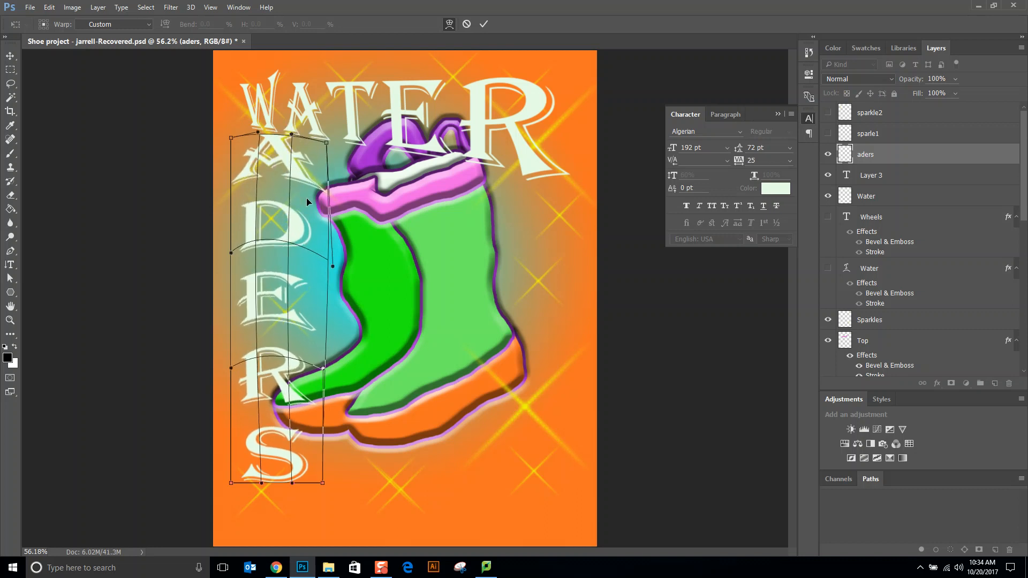
pyautogui.moveTo(338, 270); pyautogui.dragTo(414, 393)
pyautogui.moveTo(285, 395); pyautogui.dragTo(276, 366)
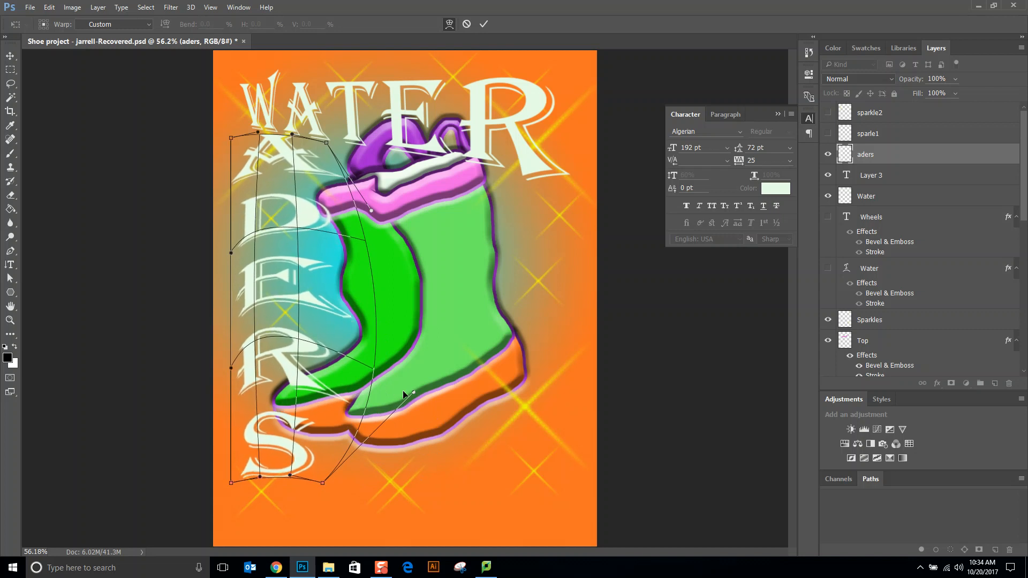
pyautogui.moveTo(414, 393); pyautogui.dragTo(373, 379)
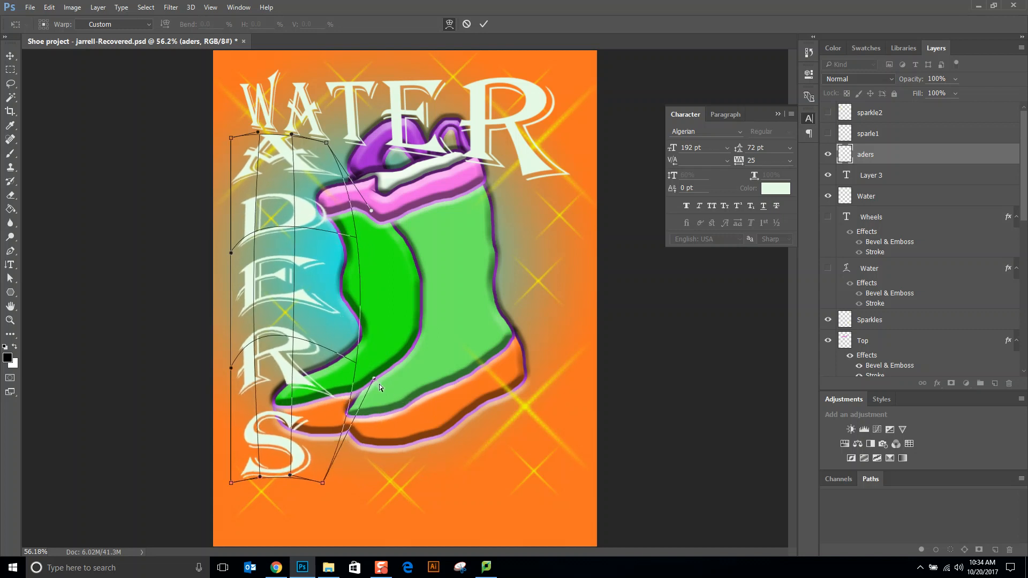
pyautogui.press('Return')
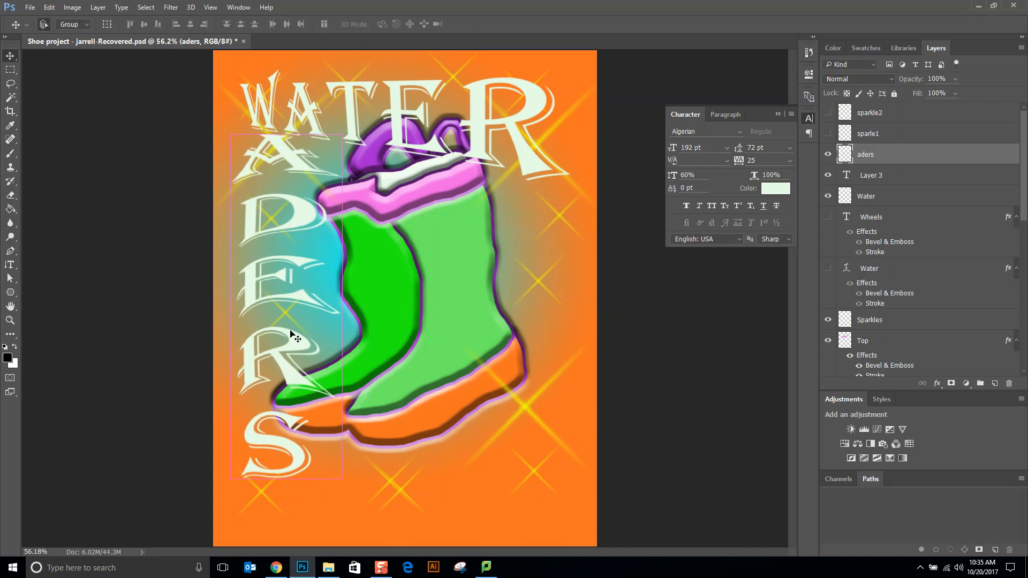
# Transform the ADERS lettering with Perspective so its upper end becomes slightly wider than its lower end.
pyautogui.hotkey('ctrl', 't')
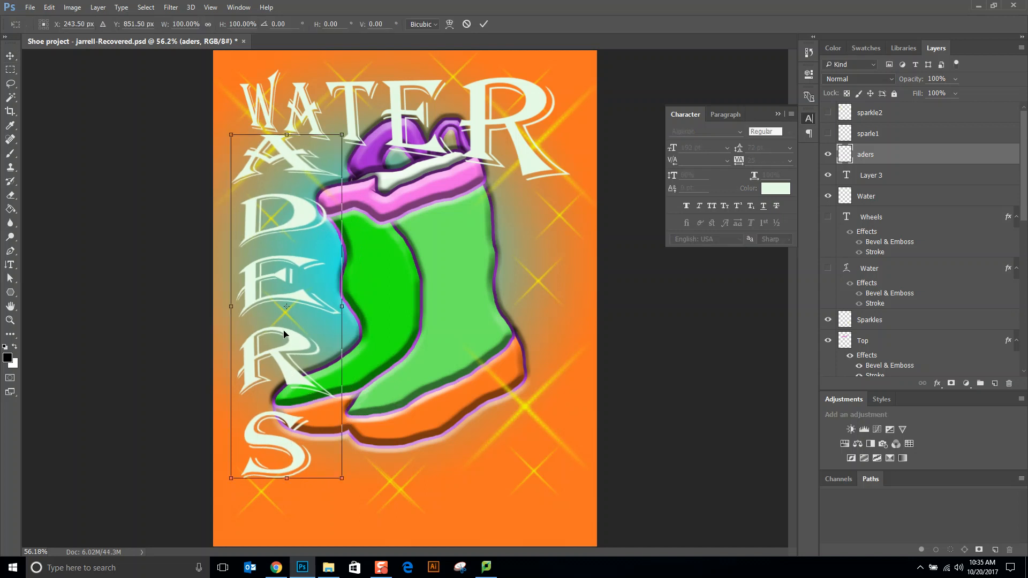
pyautogui.rightClick(283, 333)
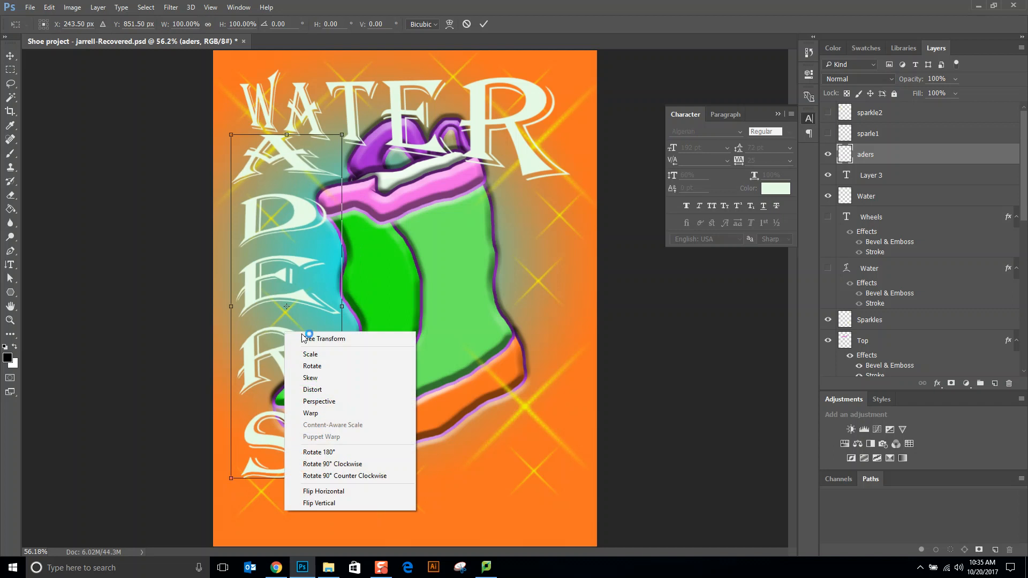
pyautogui.click(327, 403)
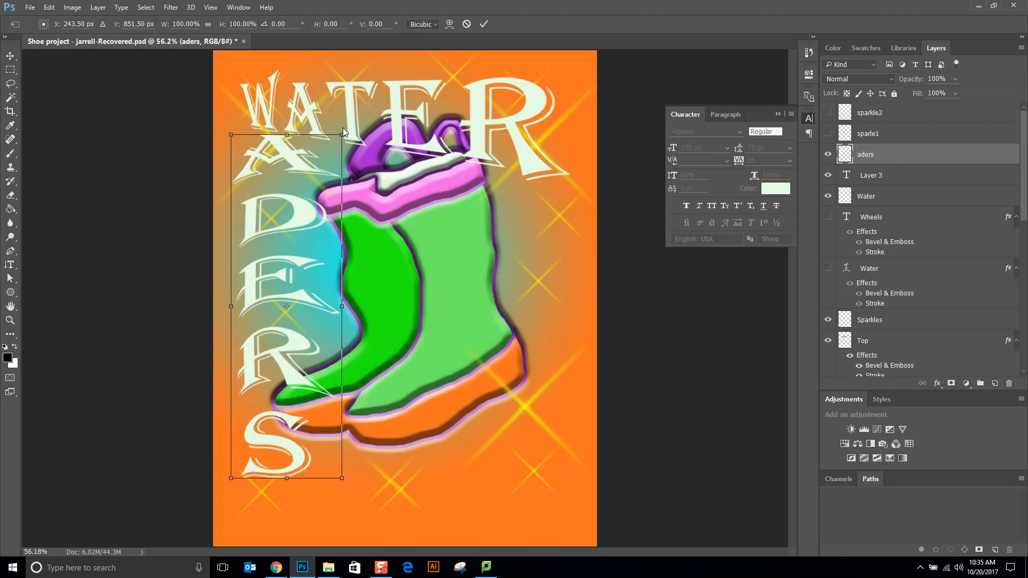
pyautogui.moveTo(344, 137)
pyautogui.mouseDown()
pyautogui.moveTo(280, 220)
pyautogui.moveTo(324, 132)
pyautogui.moveTo(337, 32)
pyautogui.moveTo(348, 27)
pyautogui.moveTo(290, 218)
pyautogui.moveTo(309, 109)
pyautogui.moveTo(288, 110)
pyautogui.moveTo(426, 140)
pyautogui.moveTo(394, 110)
pyautogui.moveTo(314, 73)
pyautogui.moveTo(471, 125)
pyautogui.moveTo(367, 110)
pyautogui.moveTo(349, 112)
pyautogui.moveTo(350, 135)
pyautogui.mouseUp()
# Skew the ADERS lettering by pulling its lower-right corner outward to widen the S end.
pyautogui.rightClick(306, 210)
pyautogui.click(345, 255)
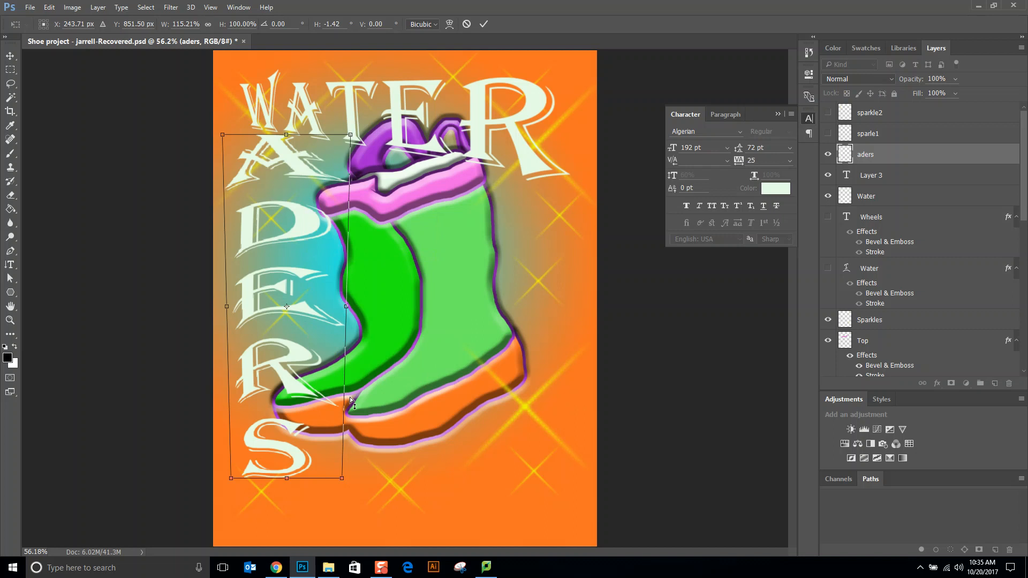
pyautogui.moveTo(344, 481)
pyautogui.mouseDown()
pyautogui.moveTo(381, 454)
pyautogui.moveTo(545, 417)
pyautogui.moveTo(342, 428)
pyautogui.moveTo(305, 375)
pyautogui.moveTo(283, 306)
pyautogui.moveTo(292, 222)
pyautogui.moveTo(322, 152)
pyautogui.moveTo(337, 364)
pyautogui.moveTo(472, 569)
pyautogui.moveTo(717, 574)
pyautogui.moveTo(632, 356)
pyautogui.moveTo(632, 477)
pyautogui.moveTo(610, 399)
pyautogui.moveTo(412, 210)
pyautogui.moveTo(405, 94)
pyautogui.moveTo(361, 250)
pyautogui.moveTo(282, 374)
pyautogui.moveTo(363, 479)
pyautogui.mouseUp()
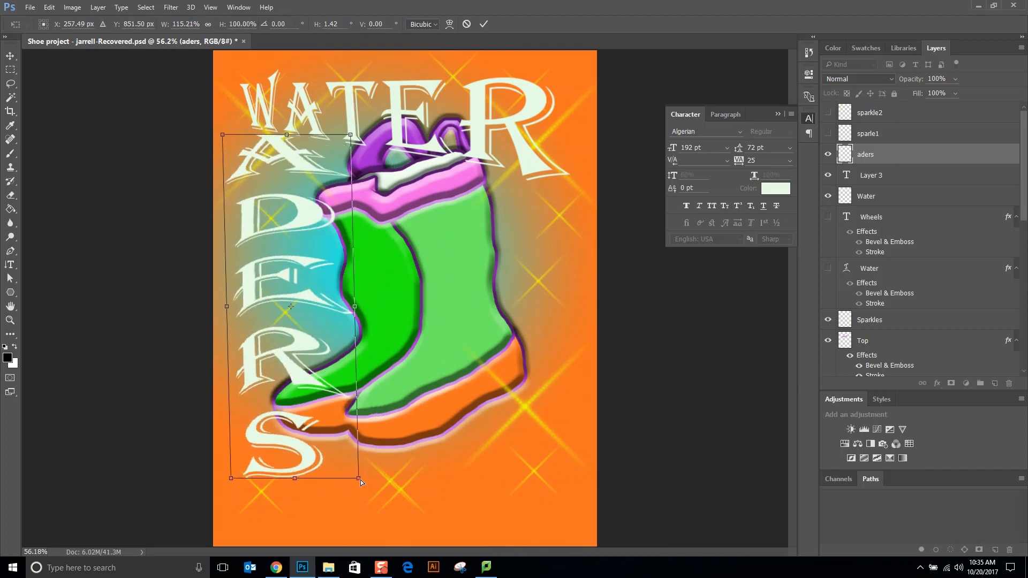
pyautogui.rightClick(323, 388)
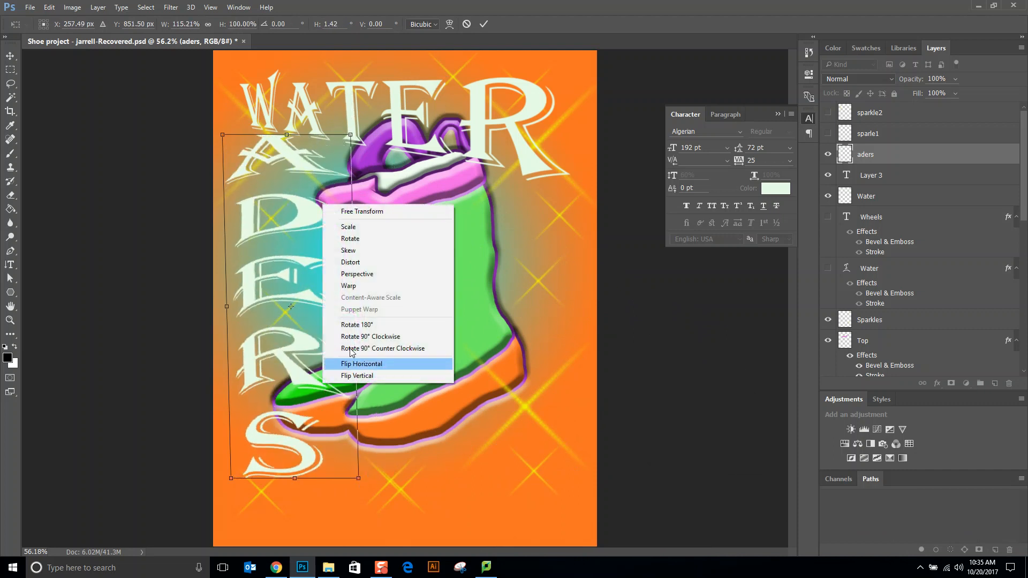